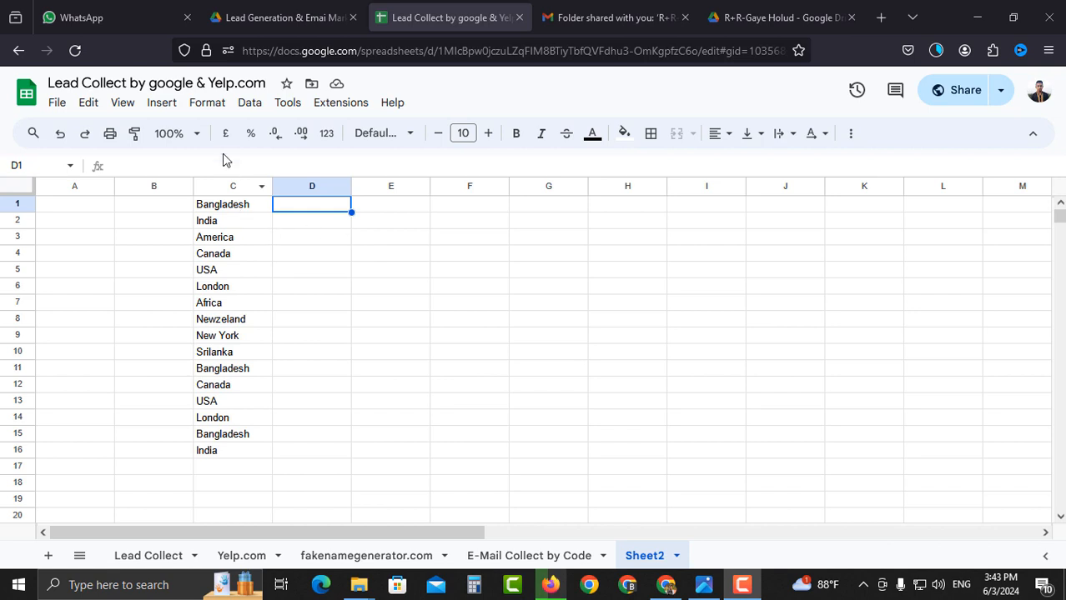
pyautogui.click(208, 105)
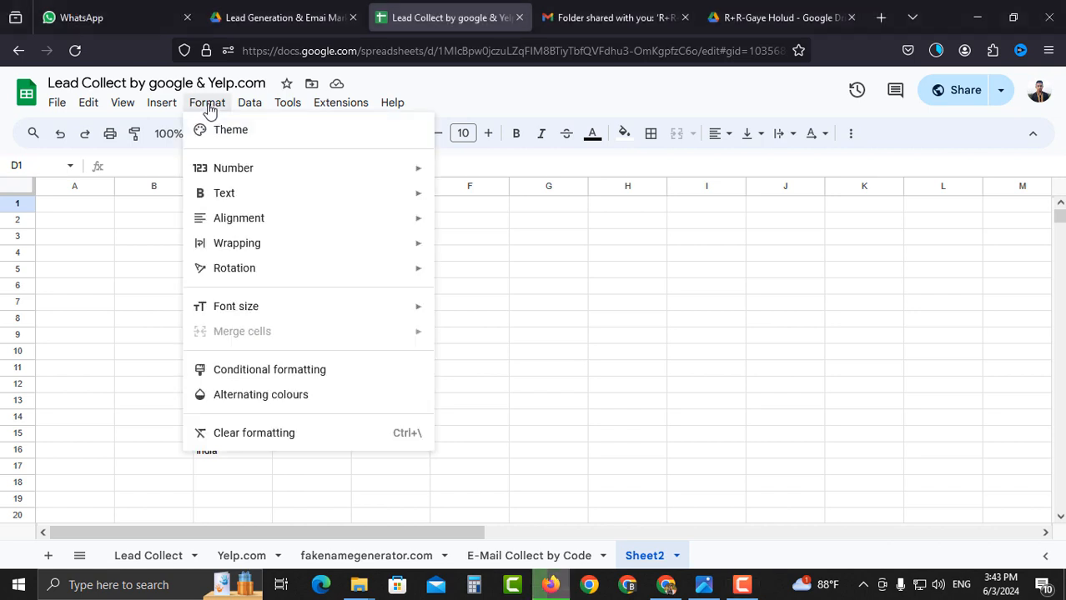
pyautogui.click(252, 373)
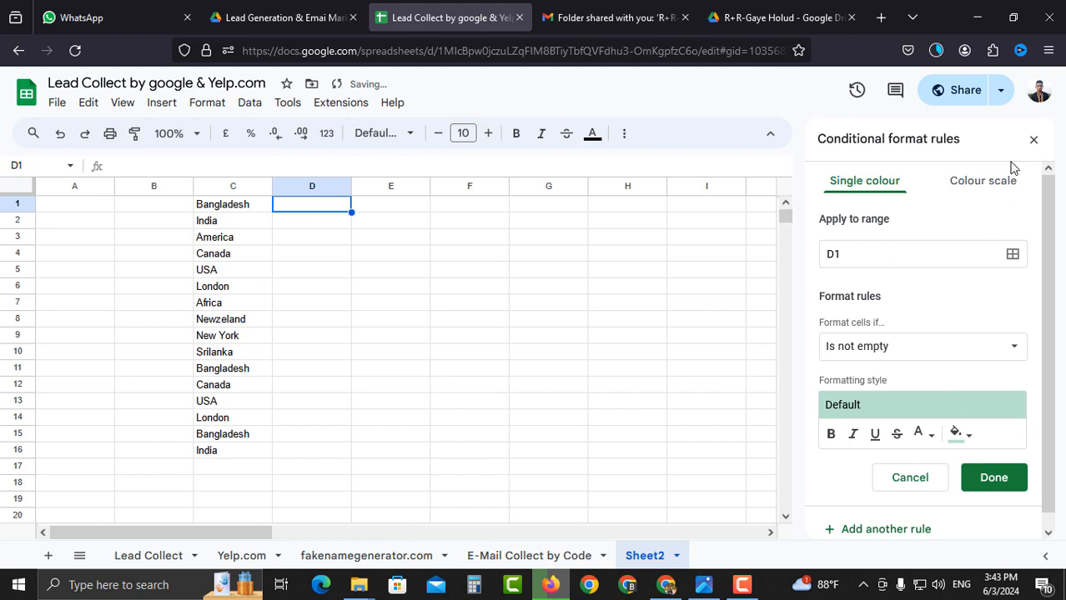
pyautogui.click(1033, 139)
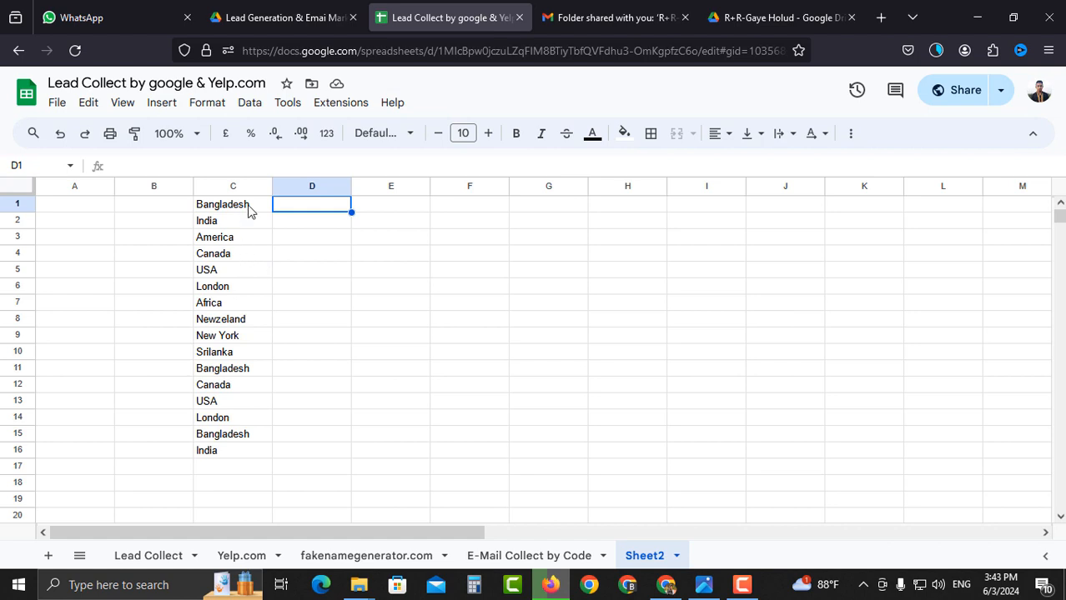
pyautogui.moveTo(247, 213); pyautogui.dragTo(233, 459)
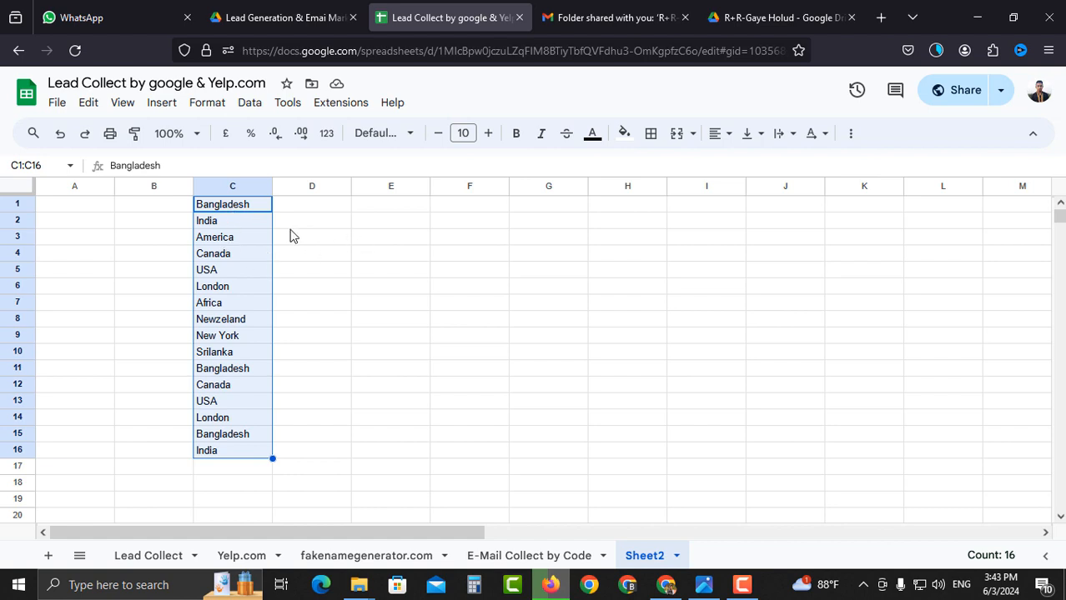
pyautogui.click(254, 209)
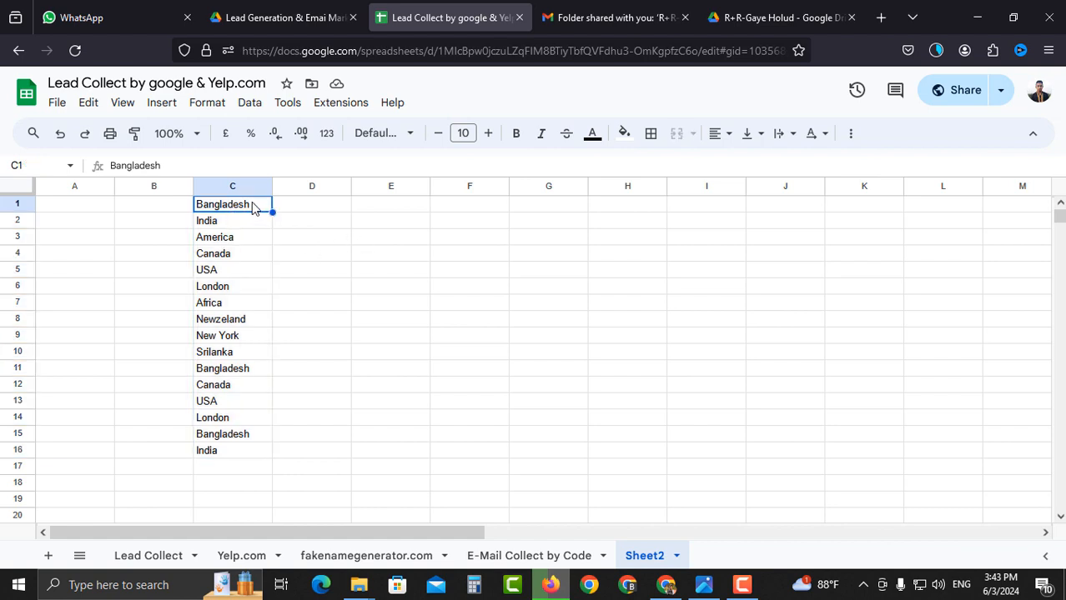
pyautogui.click(226, 372)
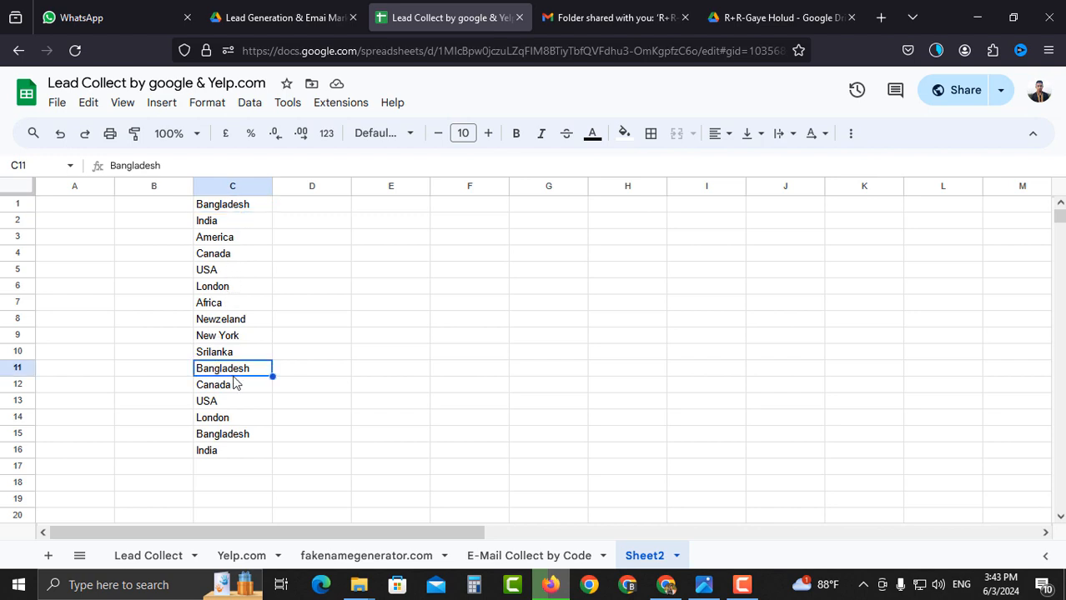
pyautogui.click(234, 435)
pyautogui.click(238, 210)
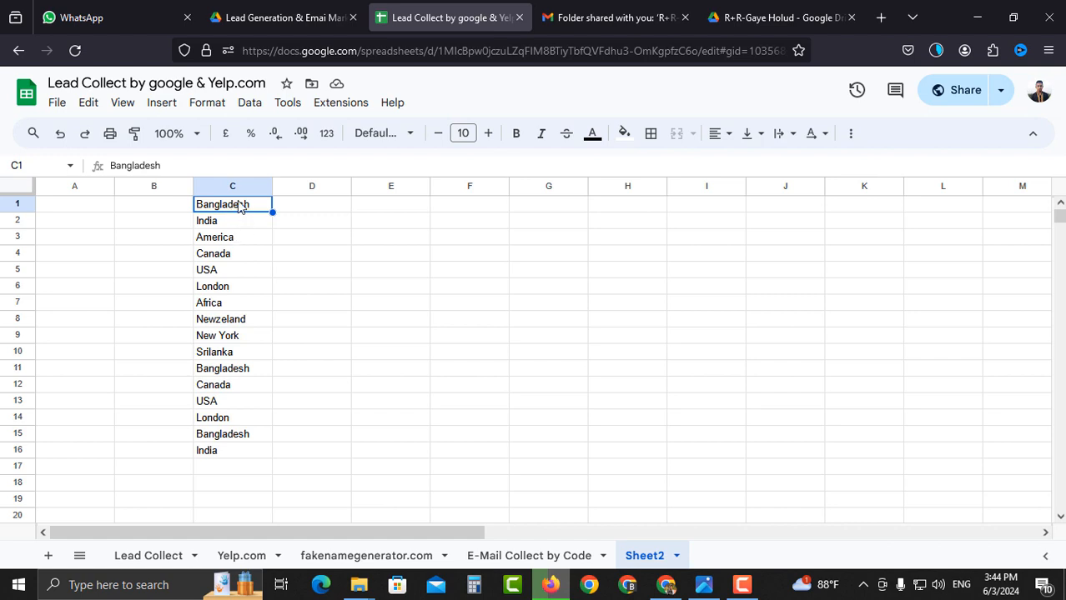
# Start a conditional formatting rule for column C and limit its range to C1:C20.
pyautogui.click(236, 188)
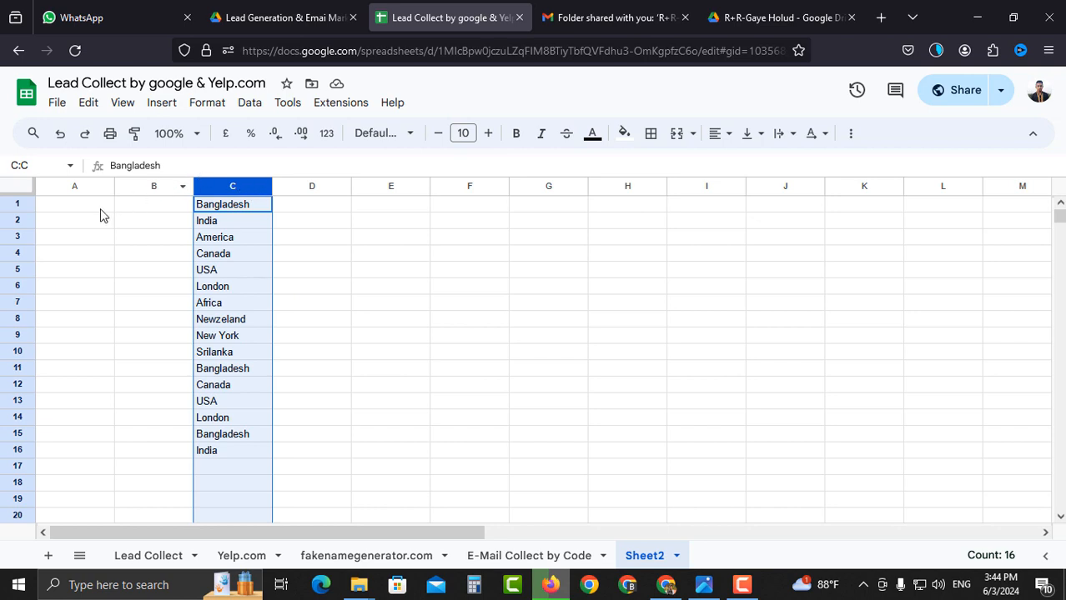
pyautogui.click(204, 107)
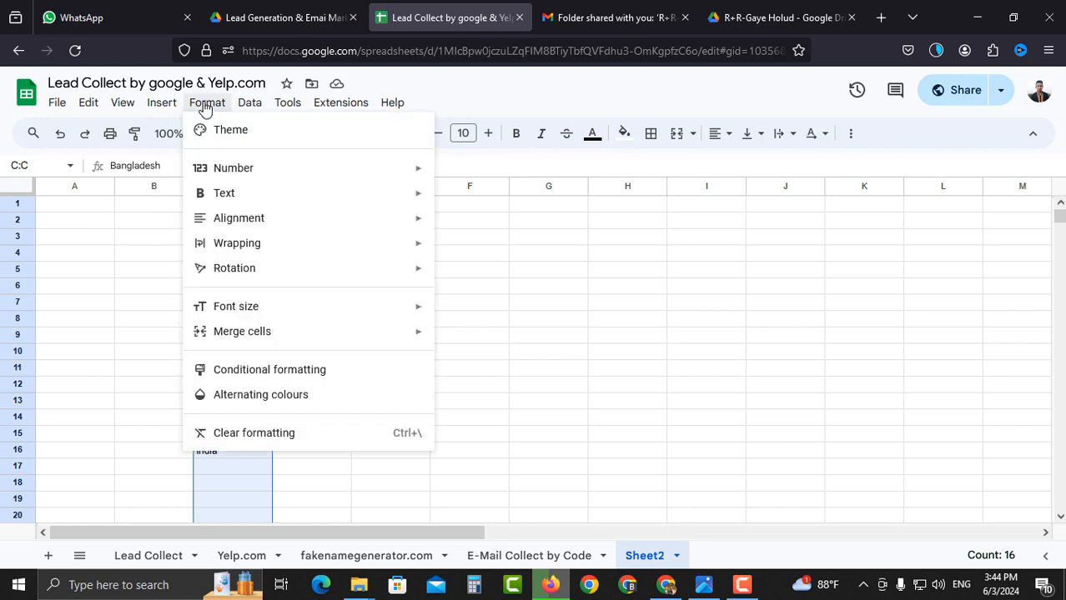
pyautogui.click(255, 372)
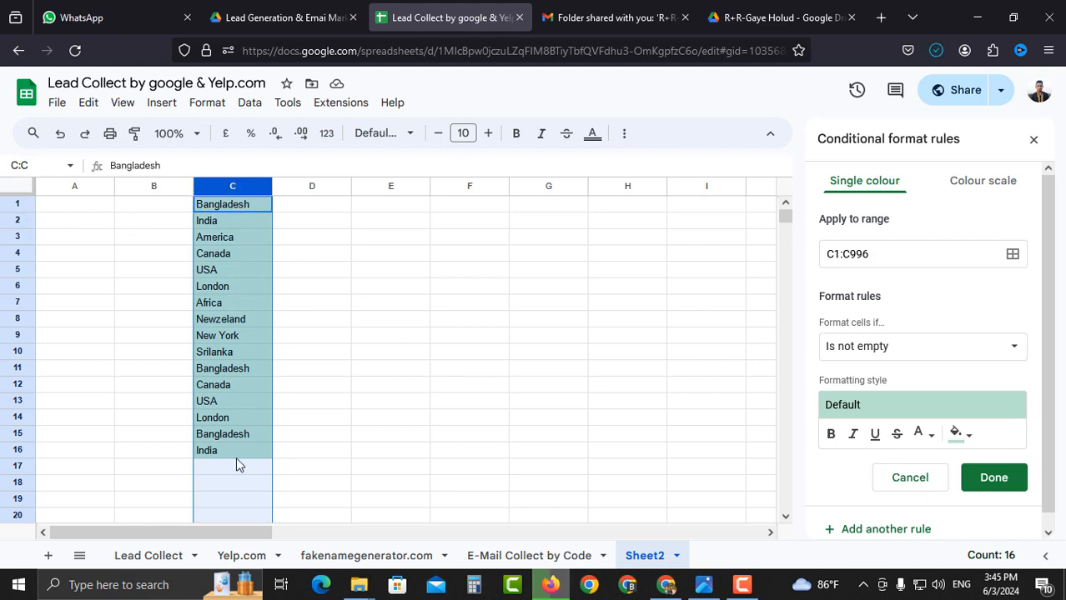
pyautogui.click(15, 452)
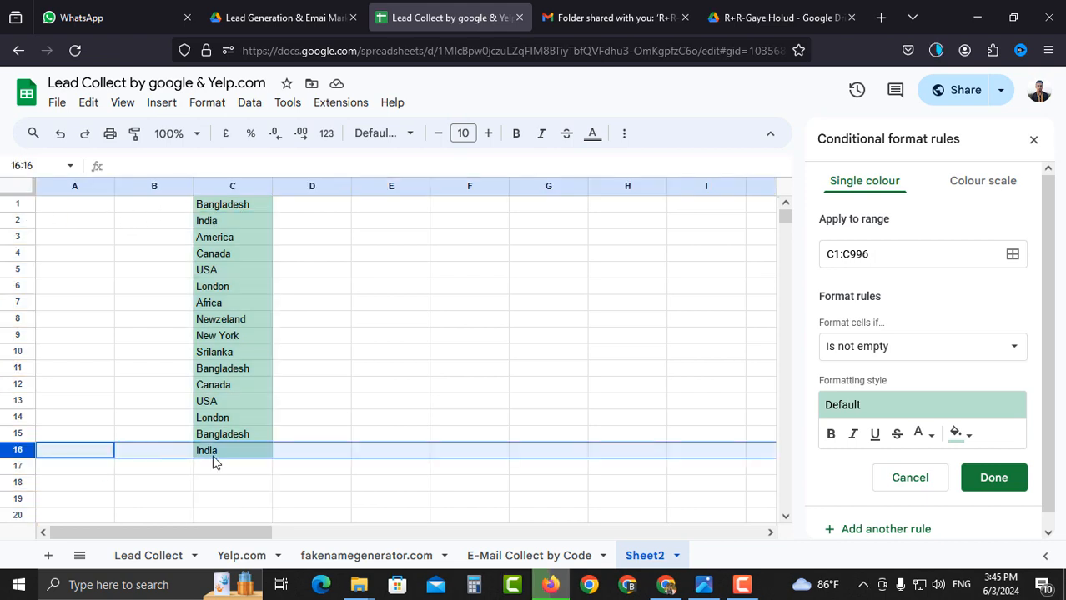
pyautogui.click(234, 209)
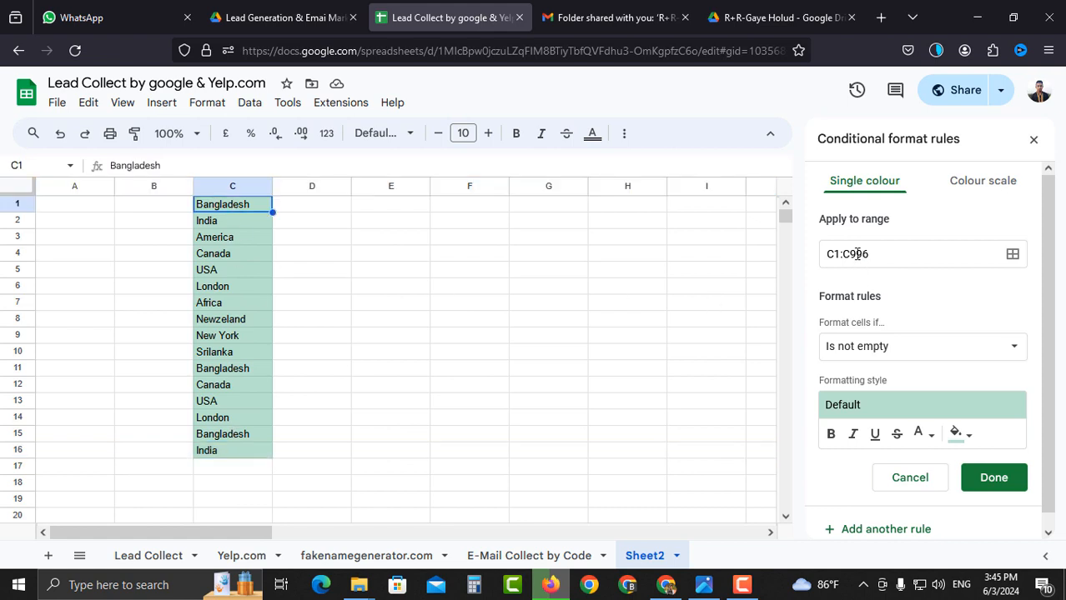
pyautogui.moveTo(849, 254); pyautogui.dragTo(882, 251)
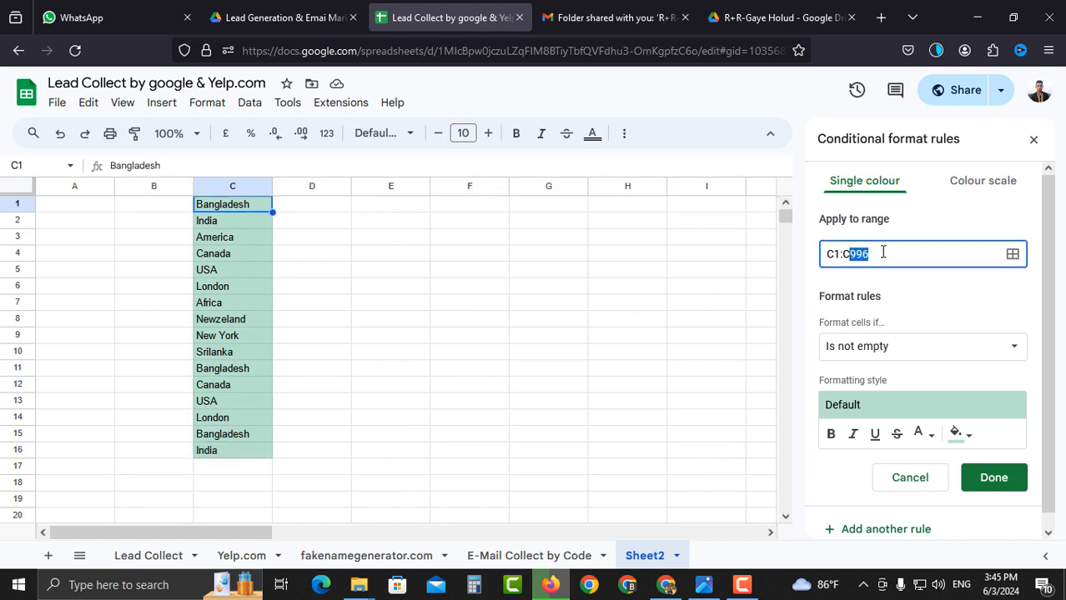
pyautogui.write('20')
# Set the rule's condition to the custom formula =countif(c:c,c1)>1 so that repeated country names are formatted.
pyautogui.scroll(-1, 890, 371)
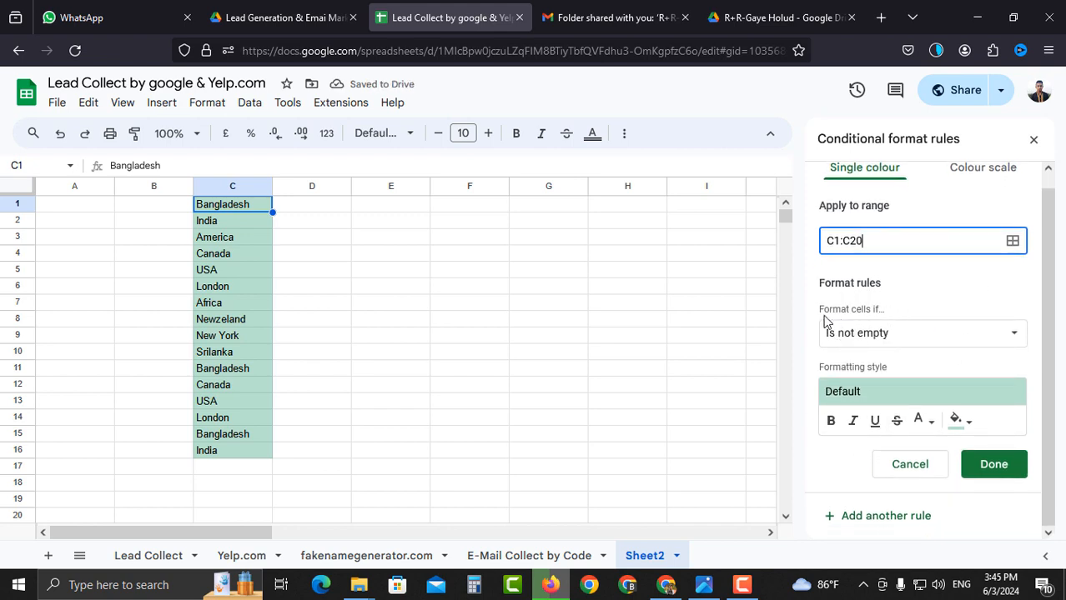
pyautogui.click(877, 333)
pyautogui.scroll(-5, 882, 434)
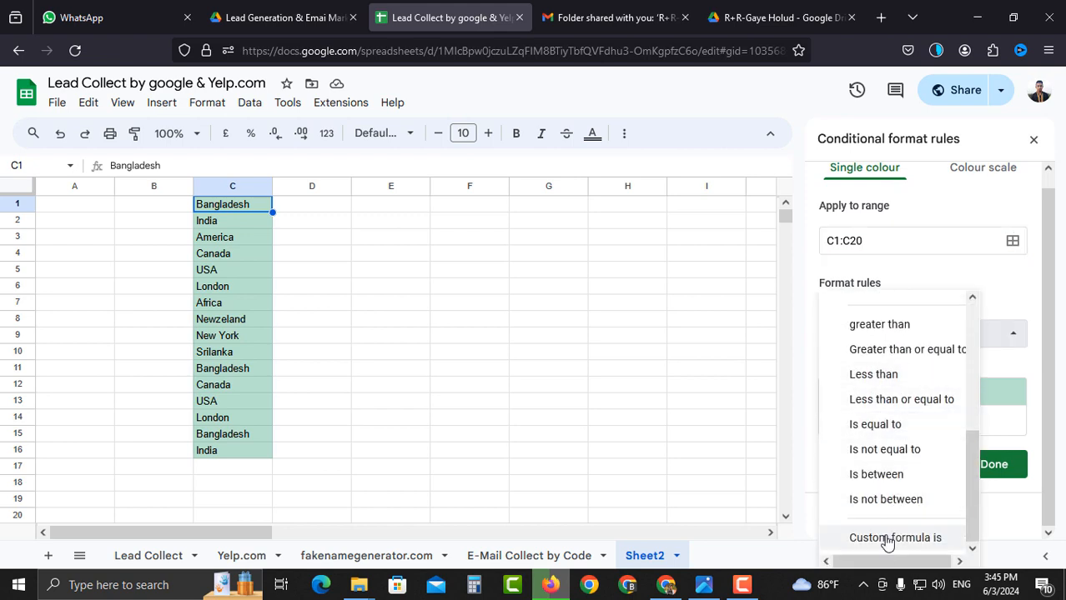
pyautogui.click(884, 540)
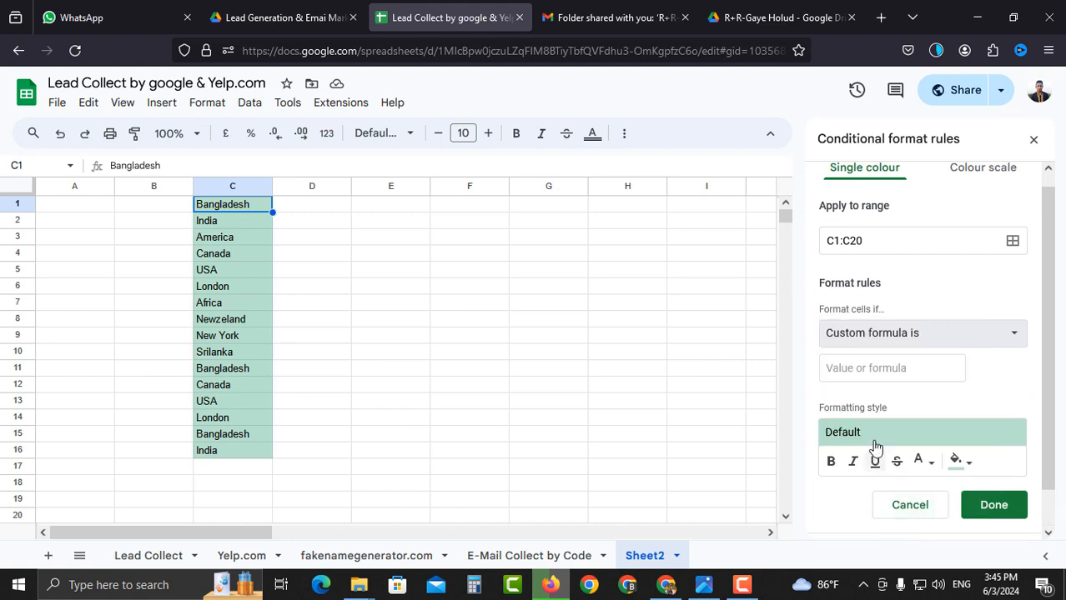
pyautogui.click(849, 368)
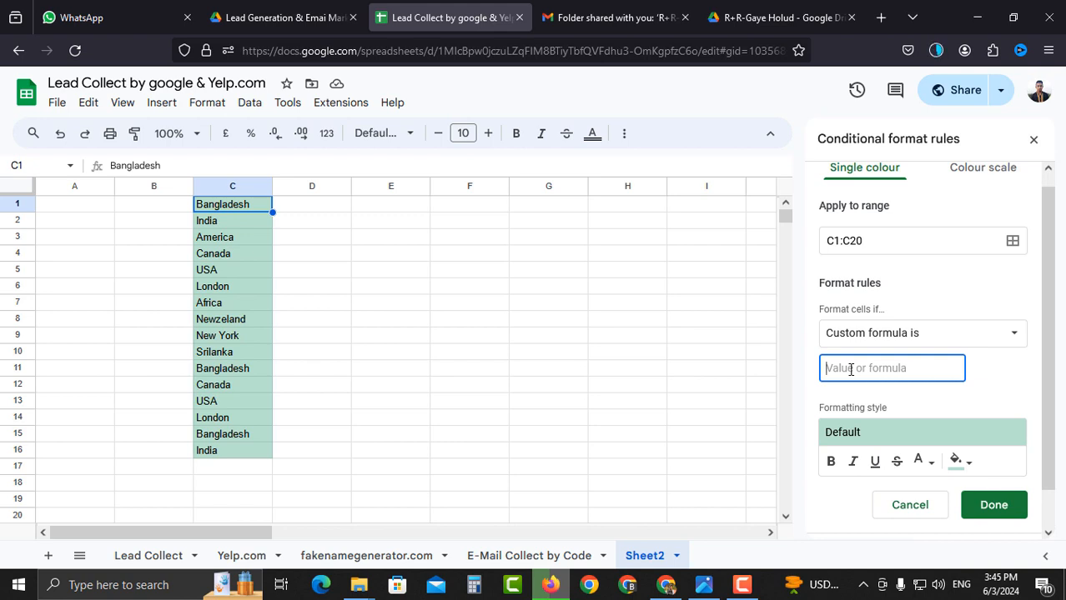
pyautogui.write('=co')
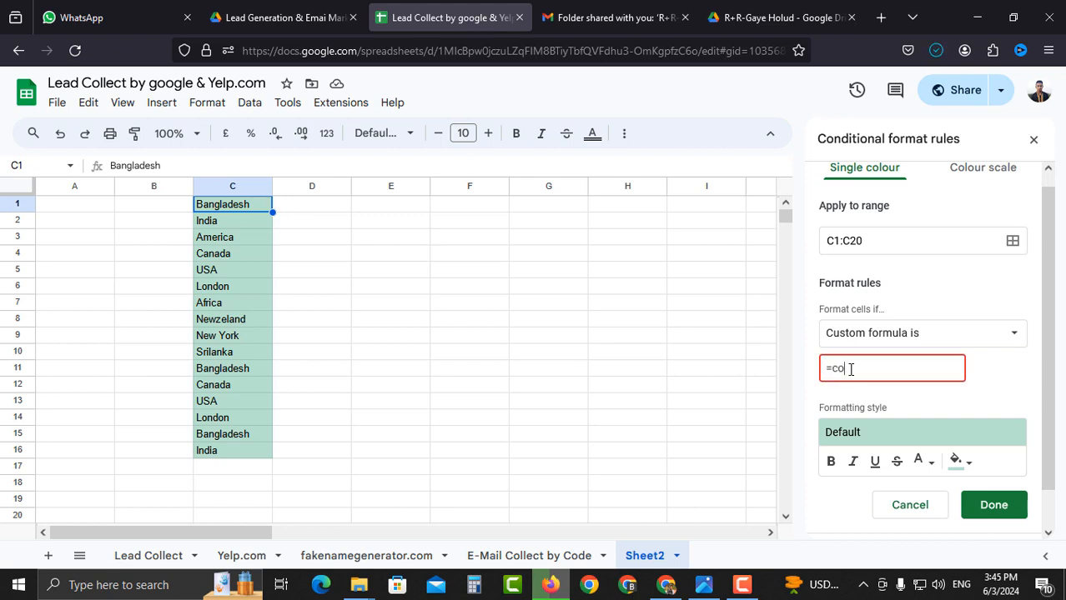
pyautogui.write('untif')
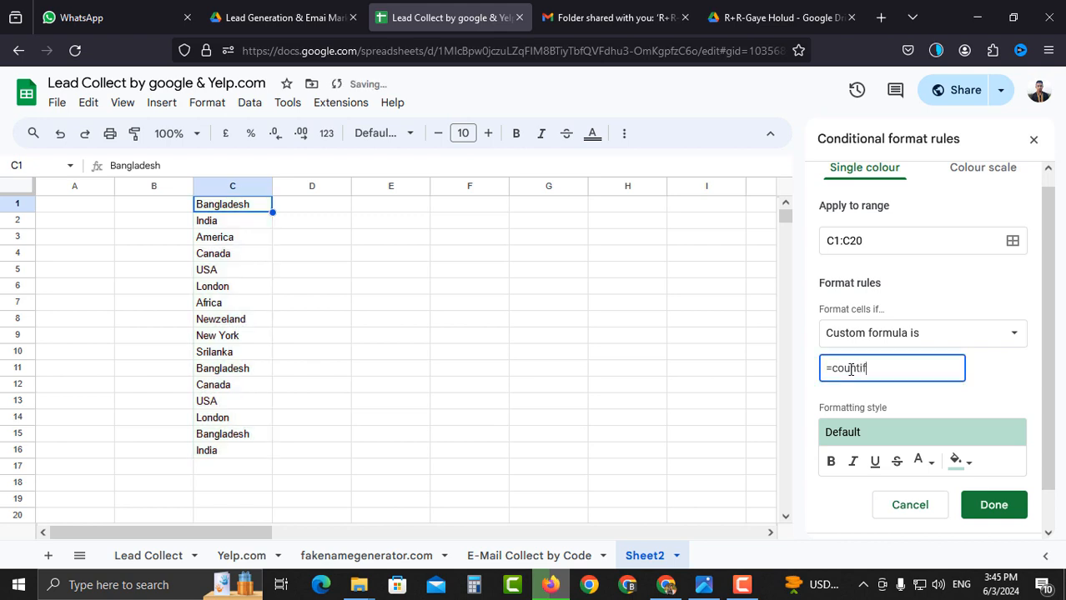
pyautogui.write('(')
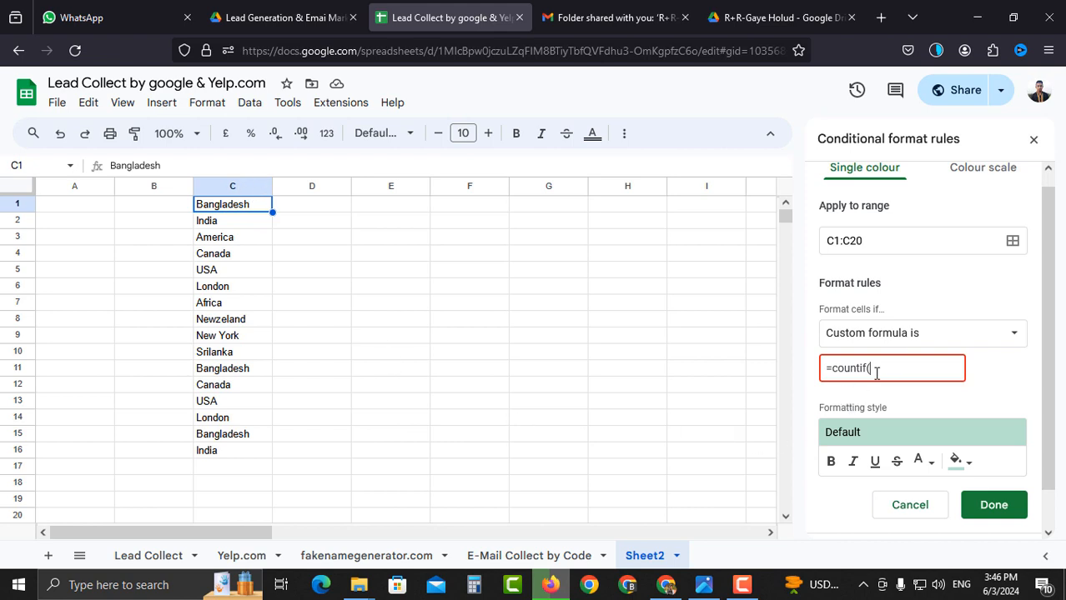
pyautogui.write('c:c,')
pyautogui.write('ca')
pyautogui.write(')')
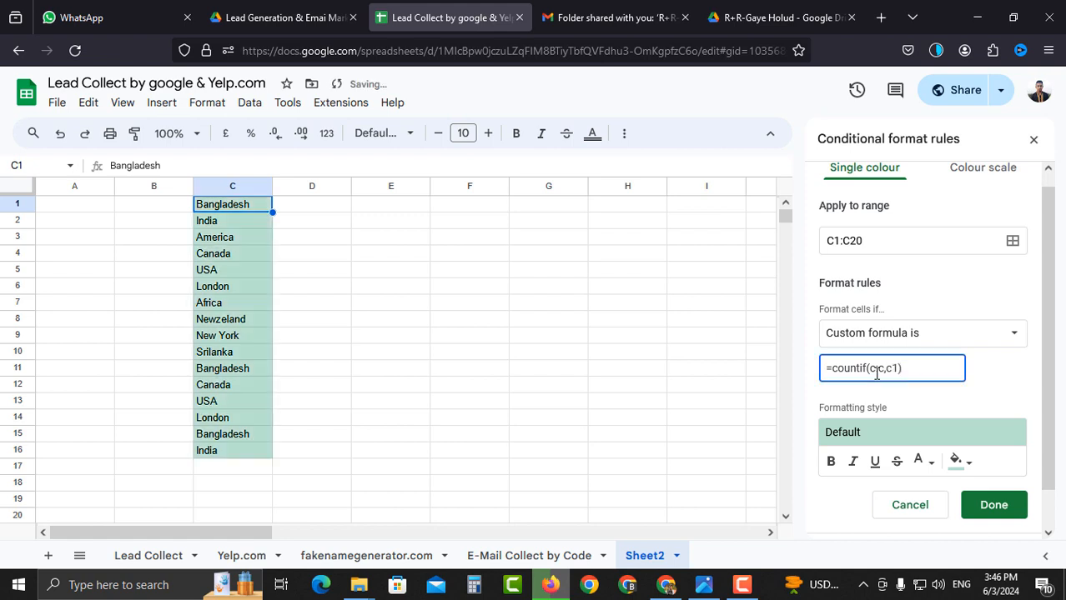
pyautogui.write('>1')
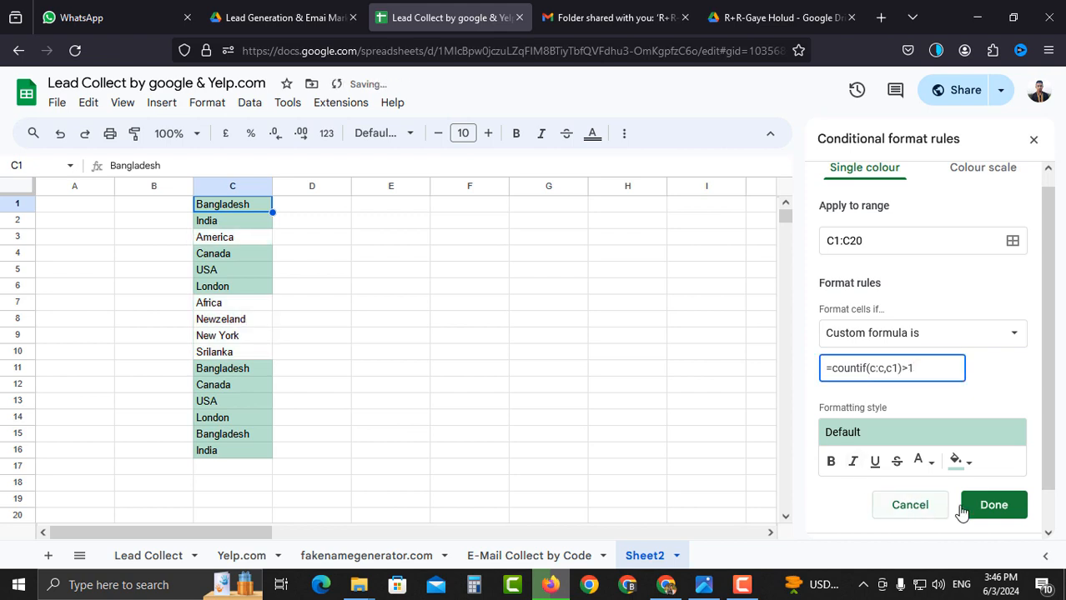
# Give the duplicate rule a yellow fill colour, save it and close the conditional format rules.
pyautogui.click(966, 467)
pyautogui.click(842, 350)
pyautogui.click(972, 467)
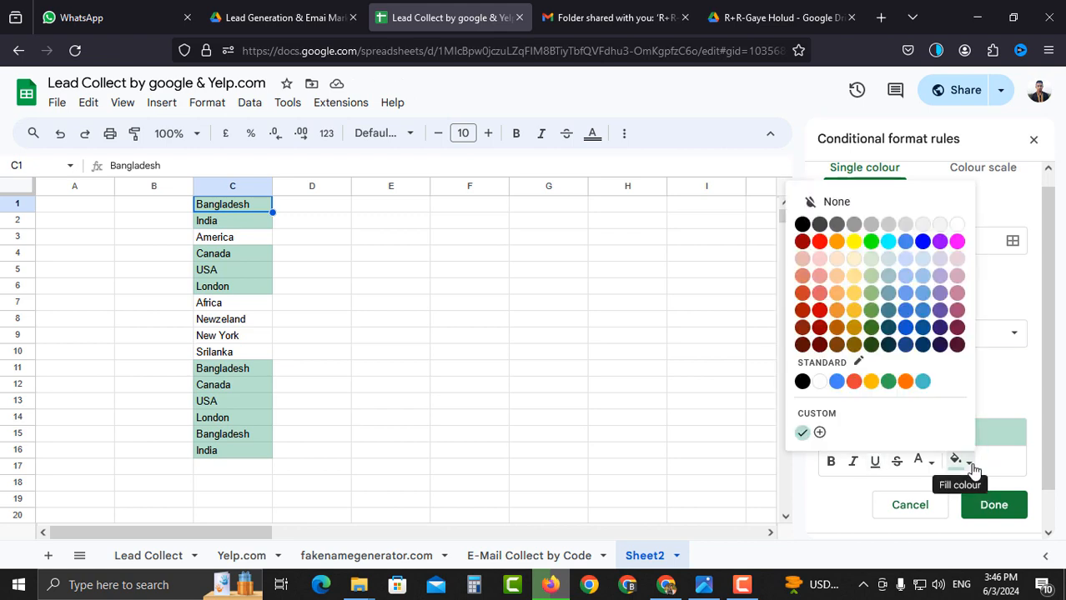
pyautogui.click(855, 244)
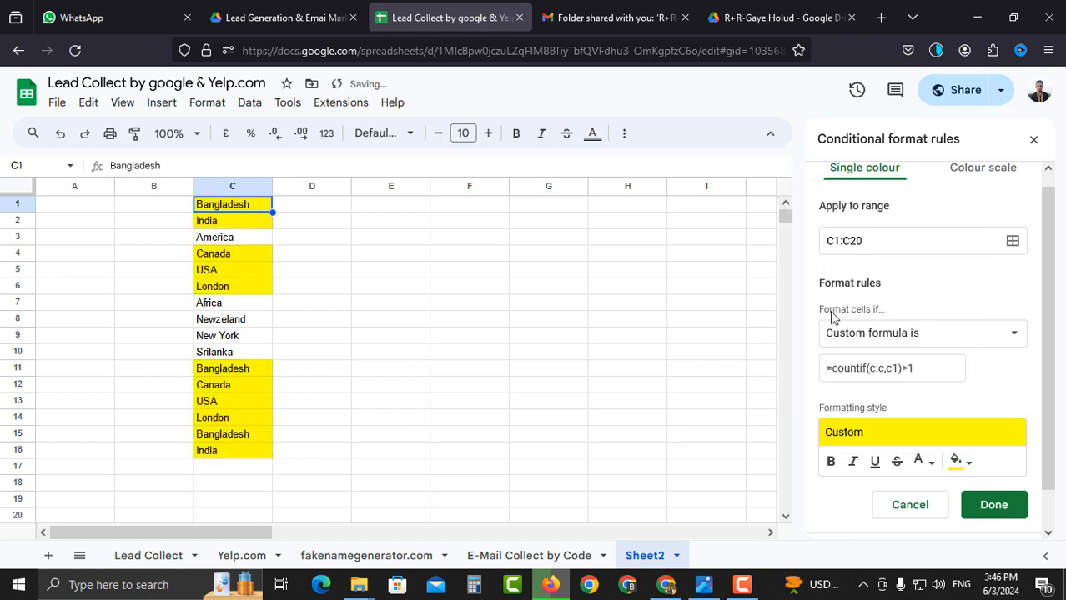
pyautogui.scroll(-1, 957, 383)
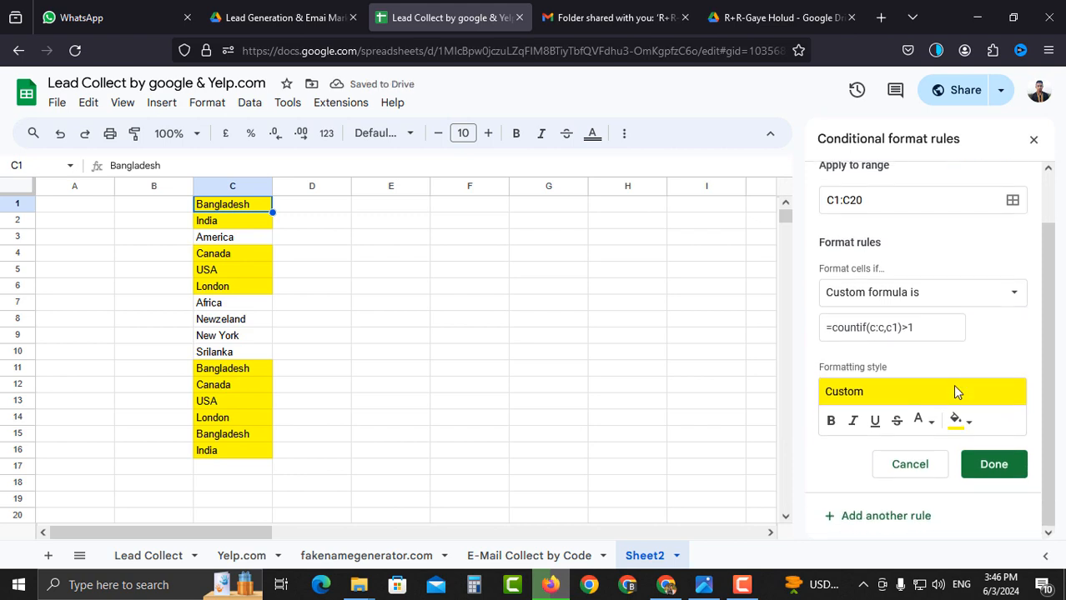
pyautogui.click(989, 467)
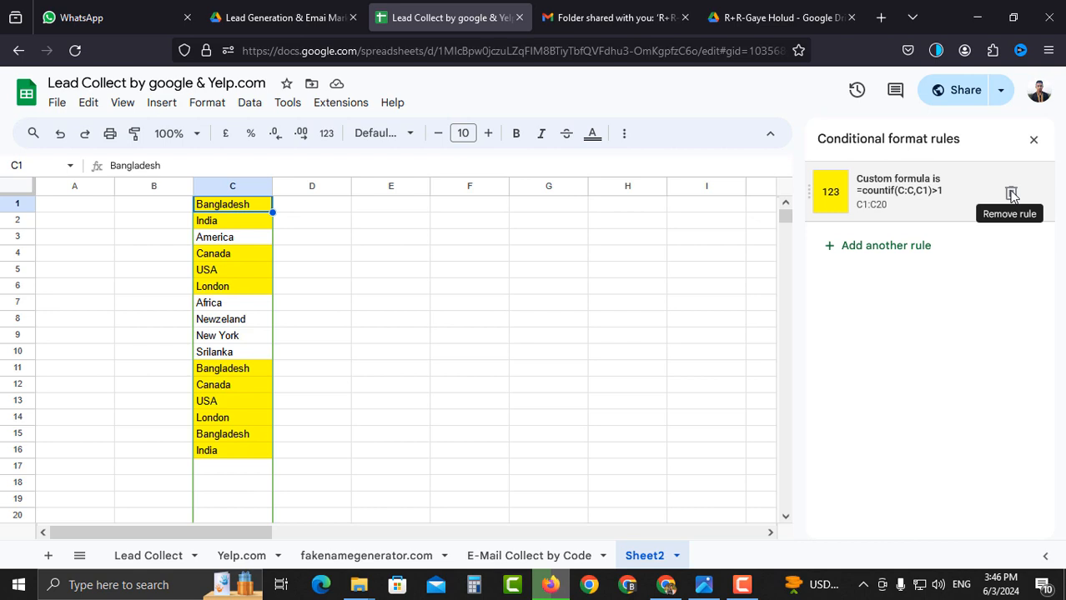
pyautogui.click(1034, 141)
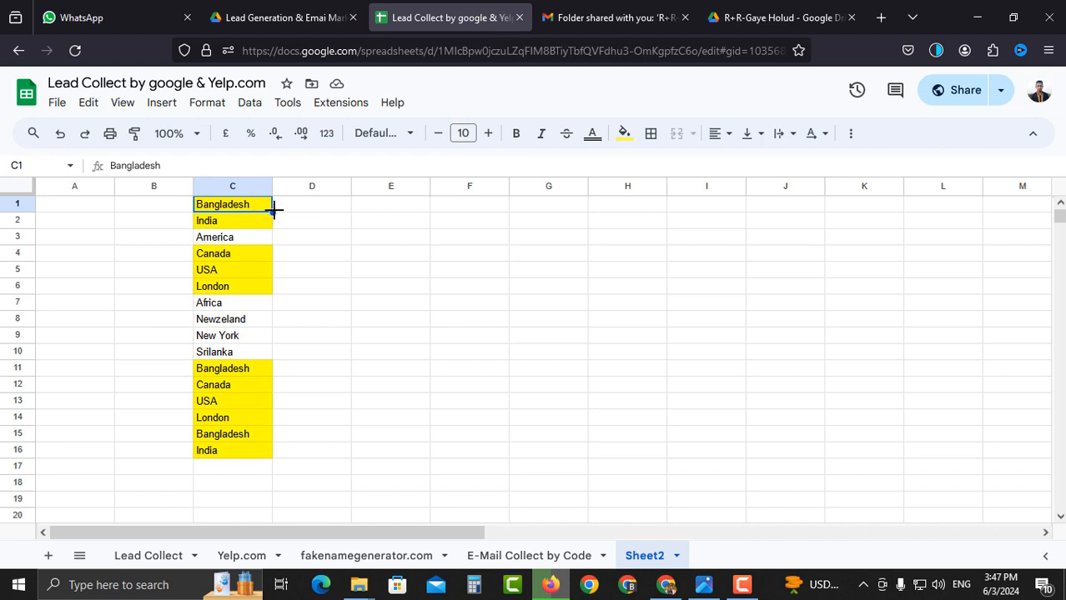
# Search the sheet for the highlighted values Bangladesh and India to check their duplicates.
pyautogui.hotkey('ctrl', 'c')
pyautogui.hotkey('ctrl', 'f')
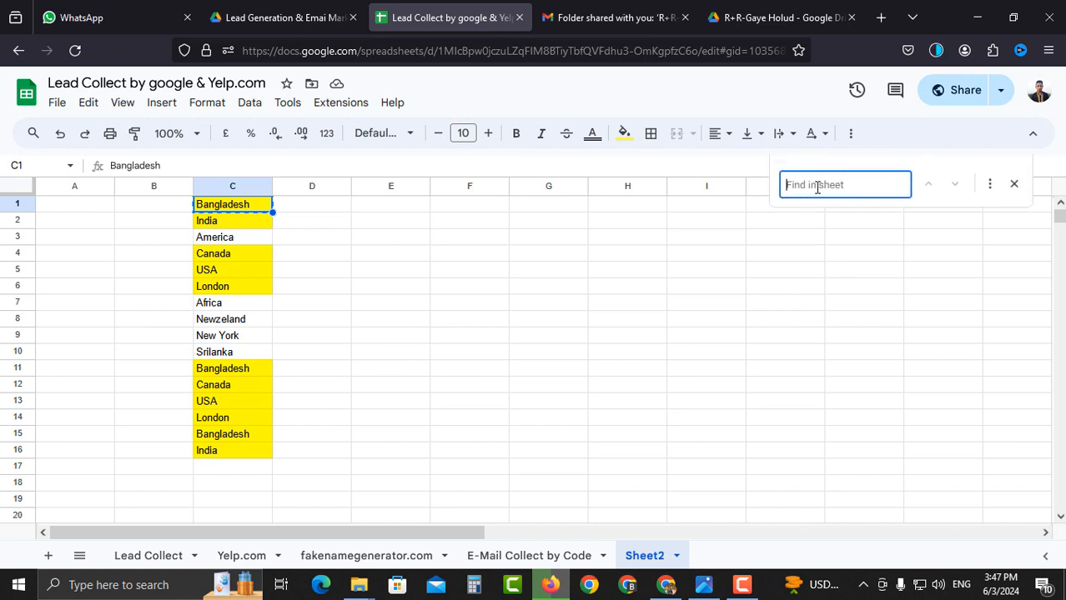
pyautogui.hotkey('ctrl', 'v')
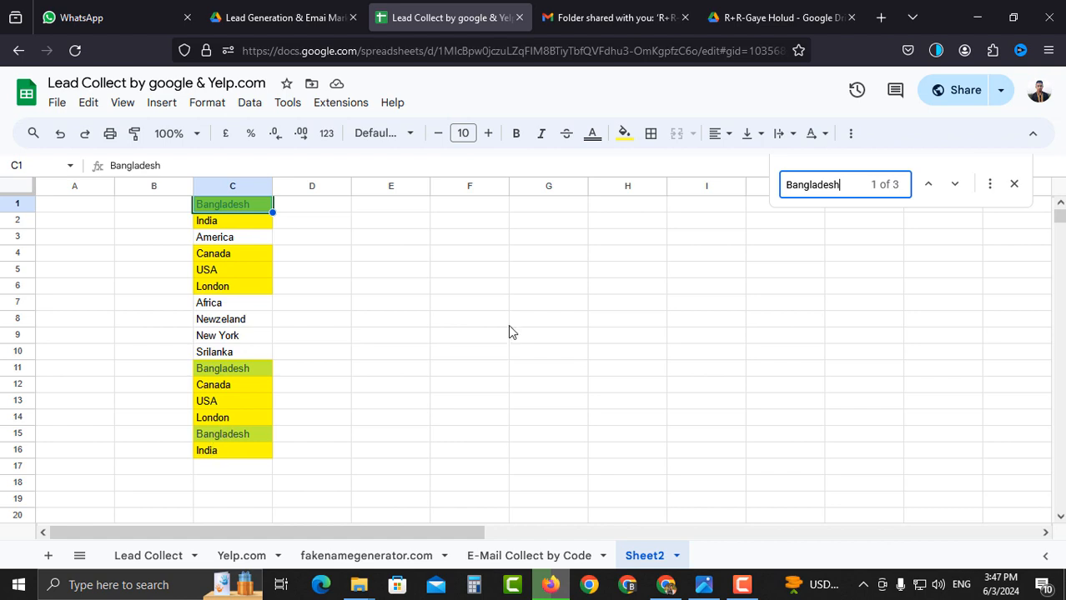
pyautogui.click(210, 223)
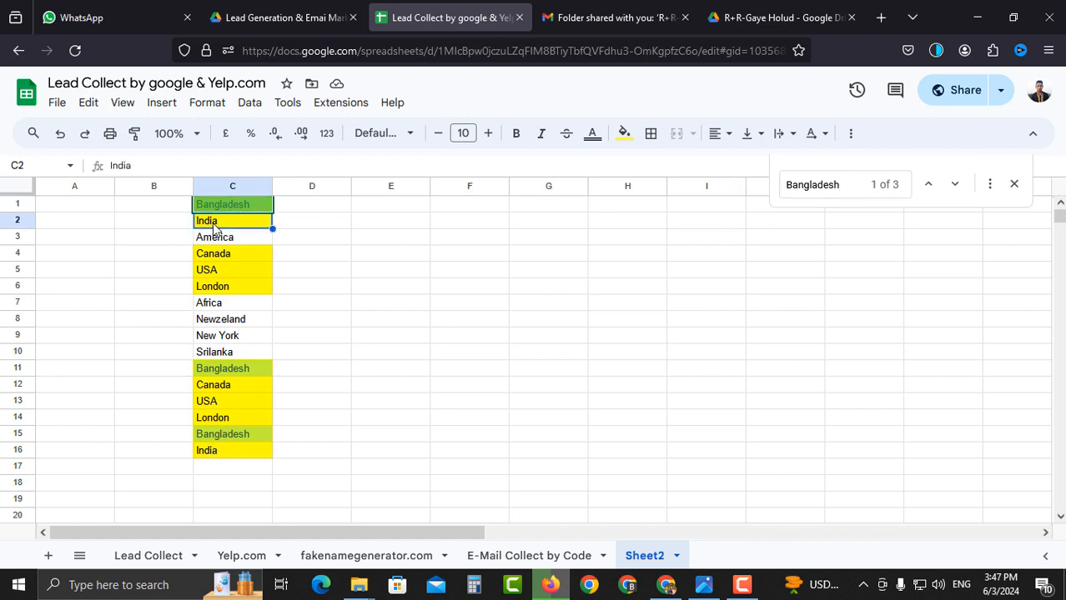
pyautogui.click(818, 182)
pyautogui.write('India')
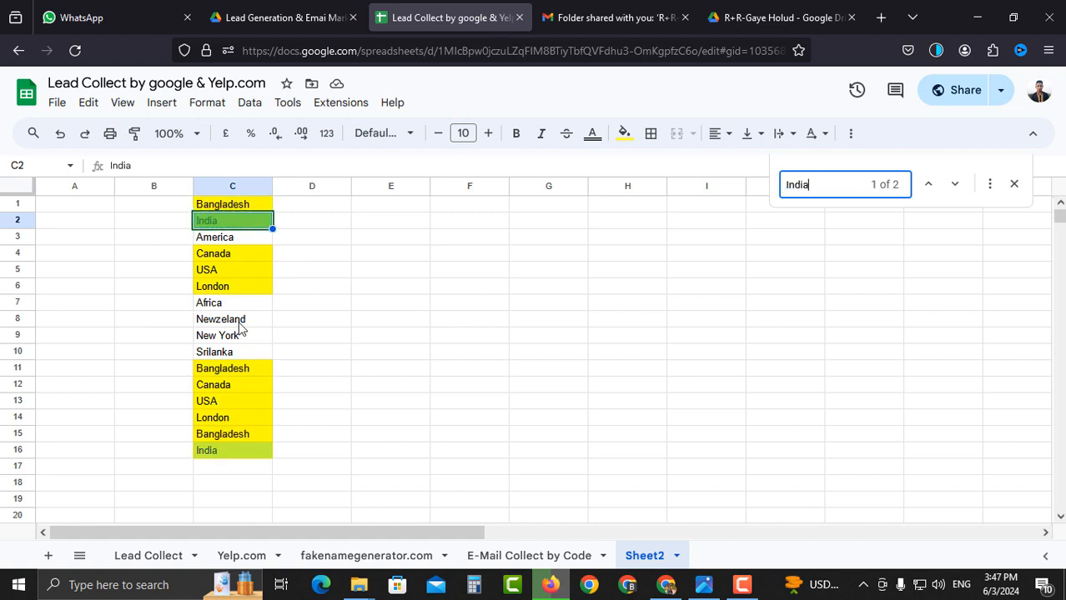
# Search the sheet for Canada, the highlighted value in C4.
pyautogui.click(236, 255)
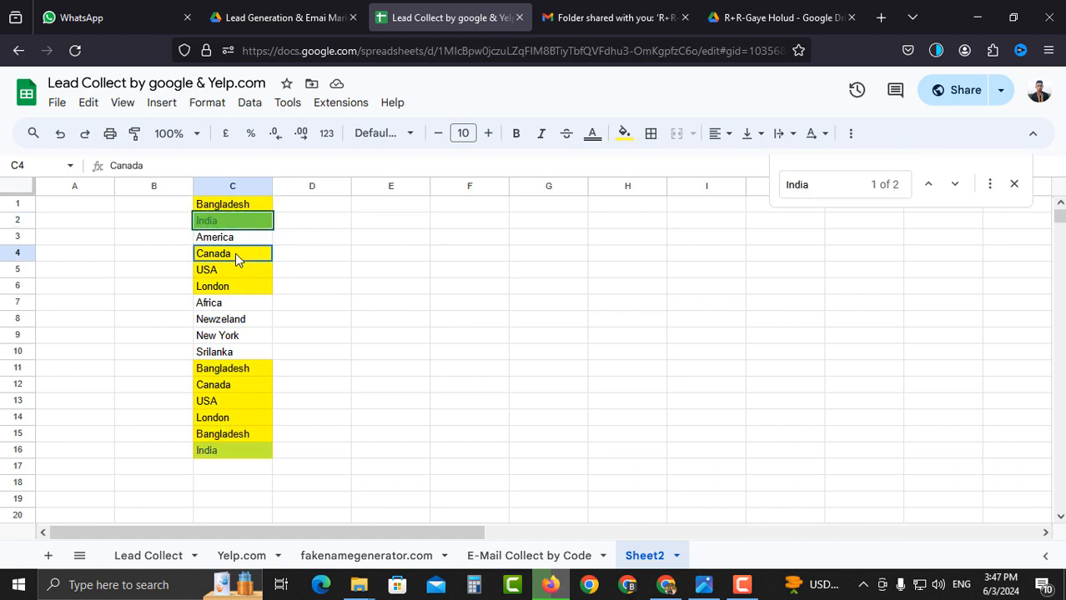
pyautogui.click(831, 181)
pyautogui.hotkey('ctrl', 'v')
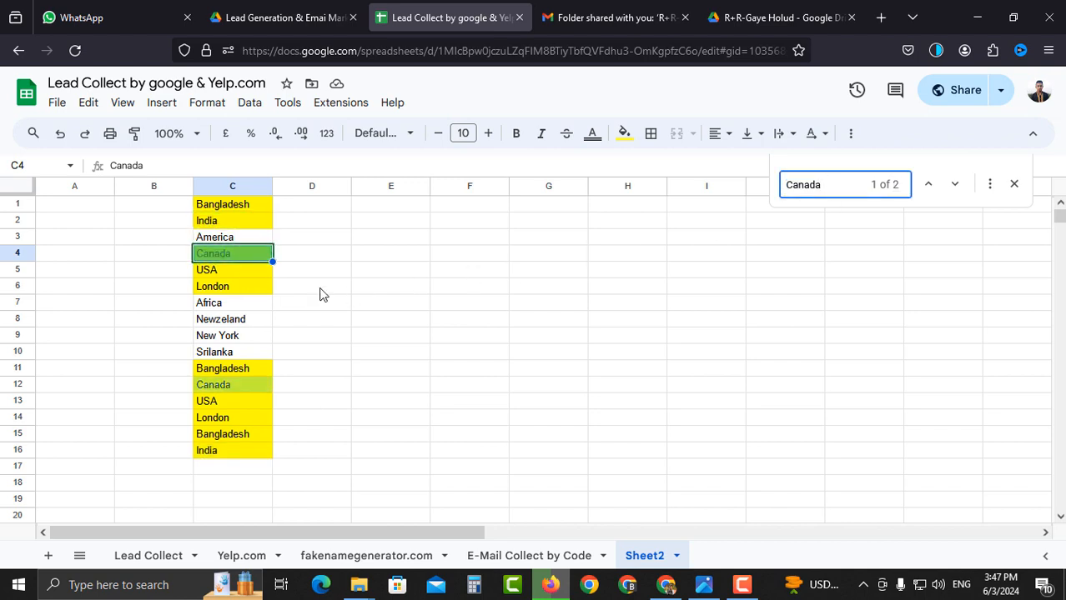
# Search the sheet for USA, the highlighted value in C5, to check its duplicates.
pyautogui.click(233, 278)
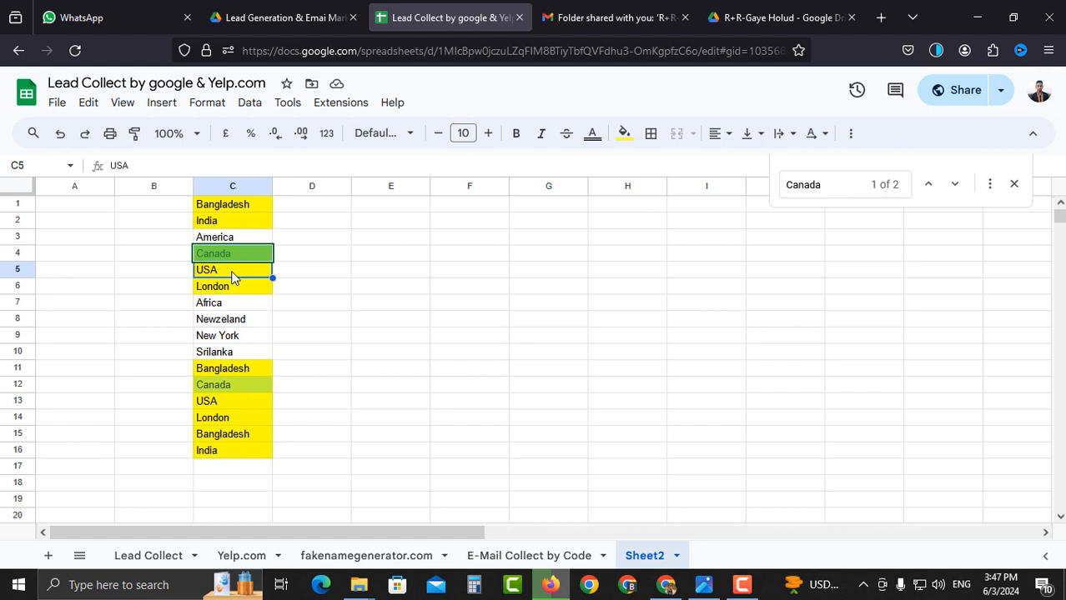
pyautogui.hotkey('ctrl', 'c')
pyautogui.click(819, 188)
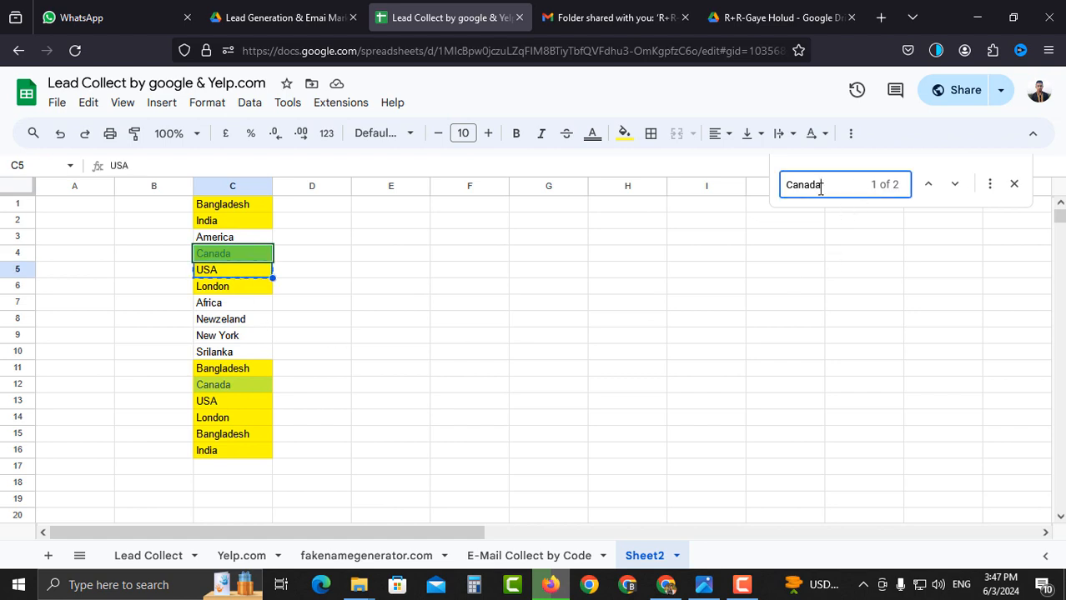
pyautogui.hotkey('ctrl', 'a')
pyautogui.hotkey('ctrl', 'v')
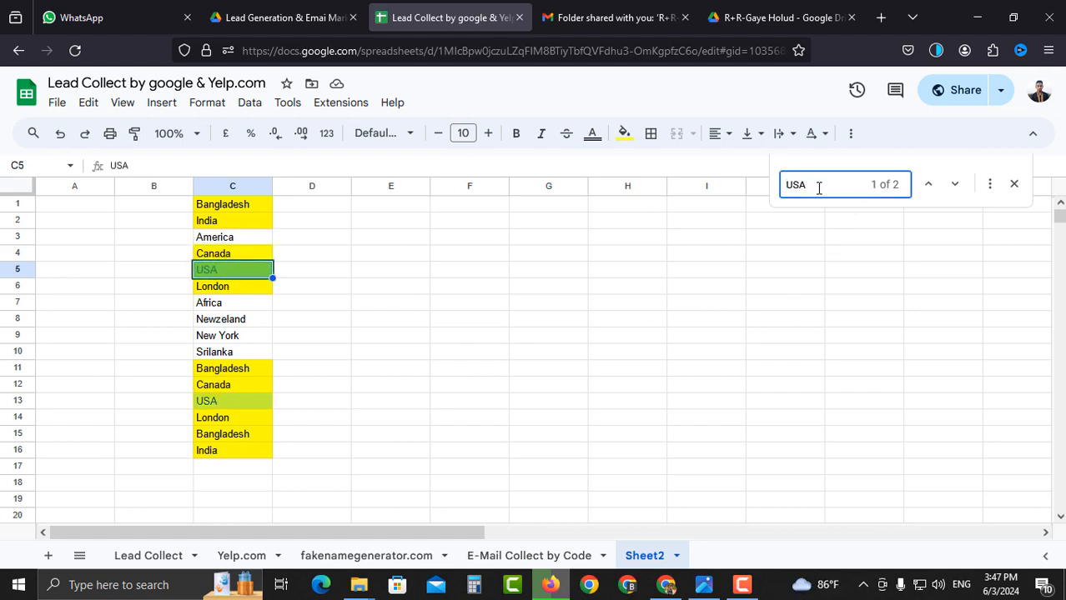
# Search the sheet for London, the highlighted value in C6, and close the search.
pyautogui.click(209, 292)
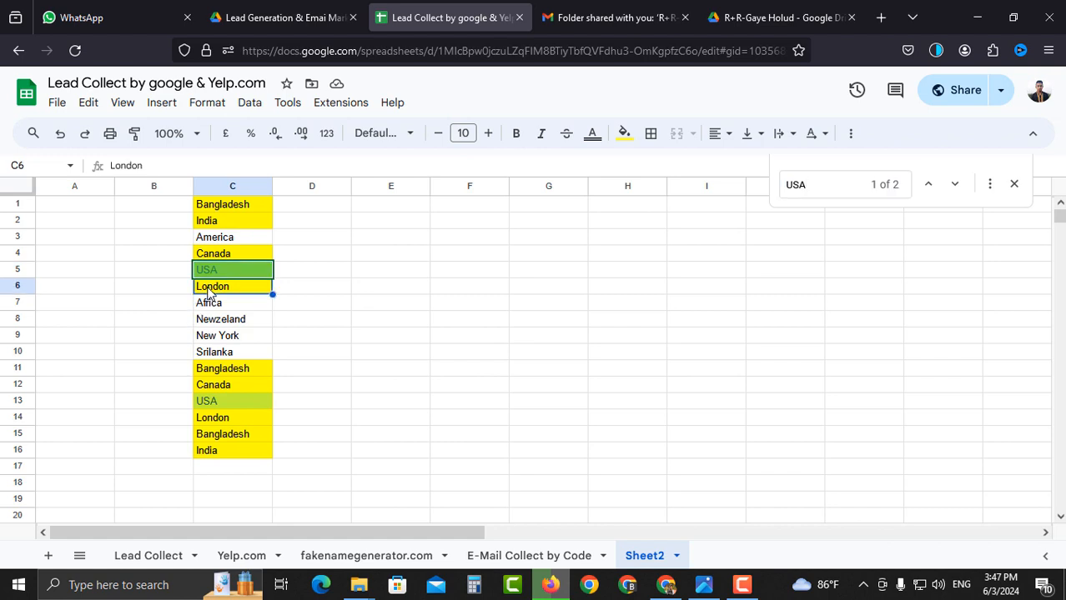
pyautogui.click(820, 184)
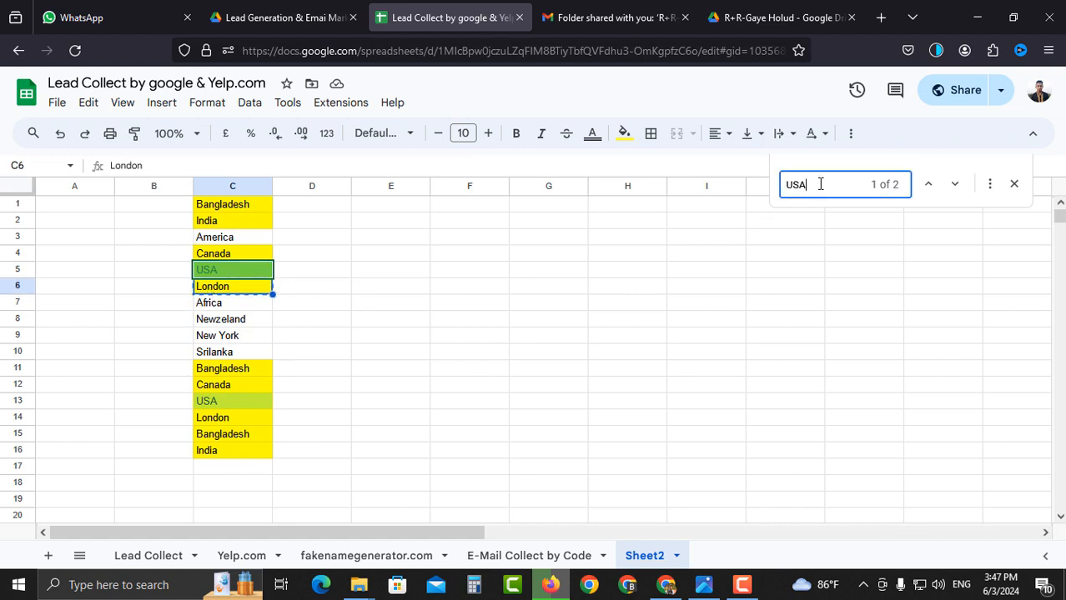
pyautogui.hotkey('ctrl', 'a')
pyautogui.hotkey('ctrl', 'v')
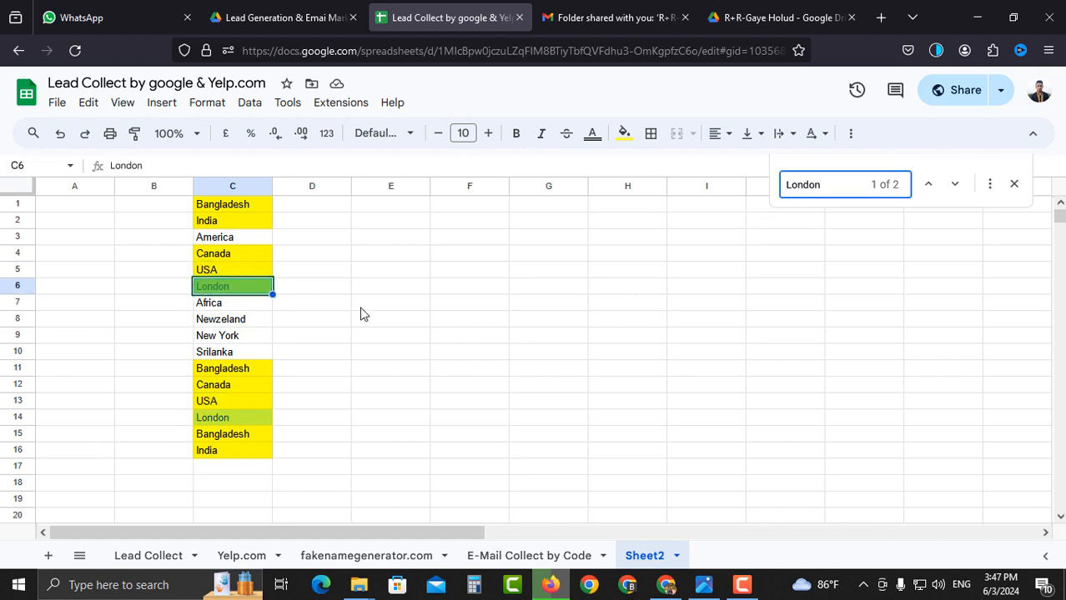
pyautogui.click(1013, 185)
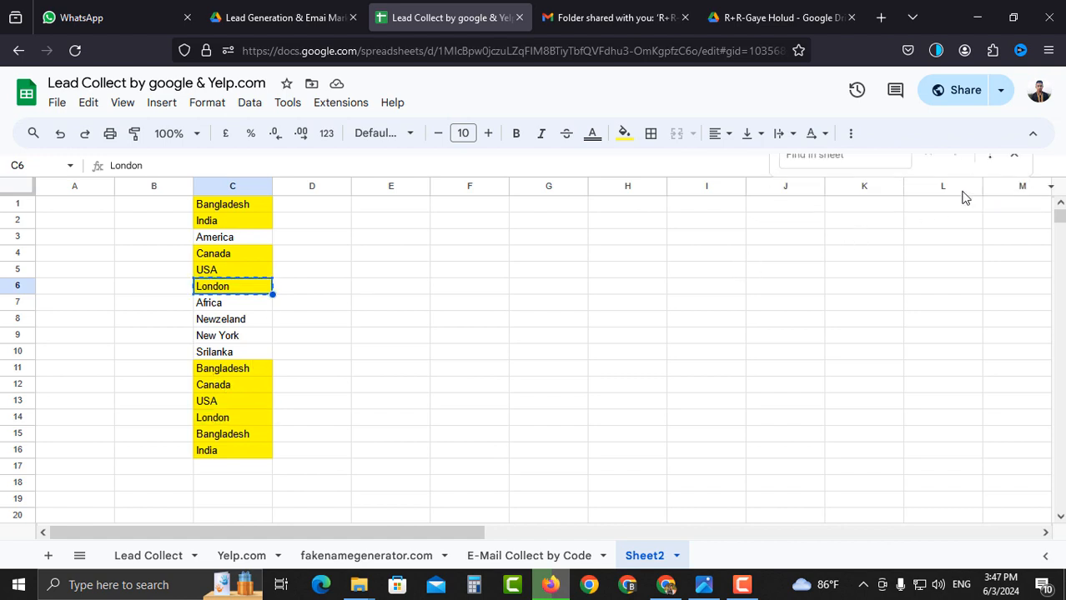
# Remove the duplicates from the whole of column C, treating the data as having no header row.
pyautogui.click(246, 254)
pyautogui.click(238, 209)
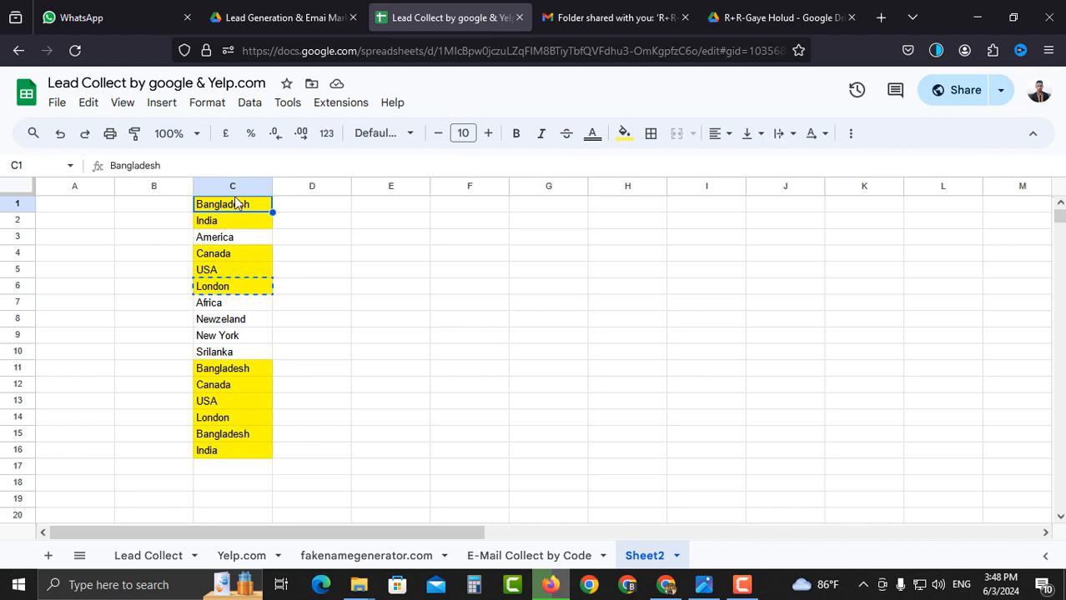
pyautogui.click(236, 187)
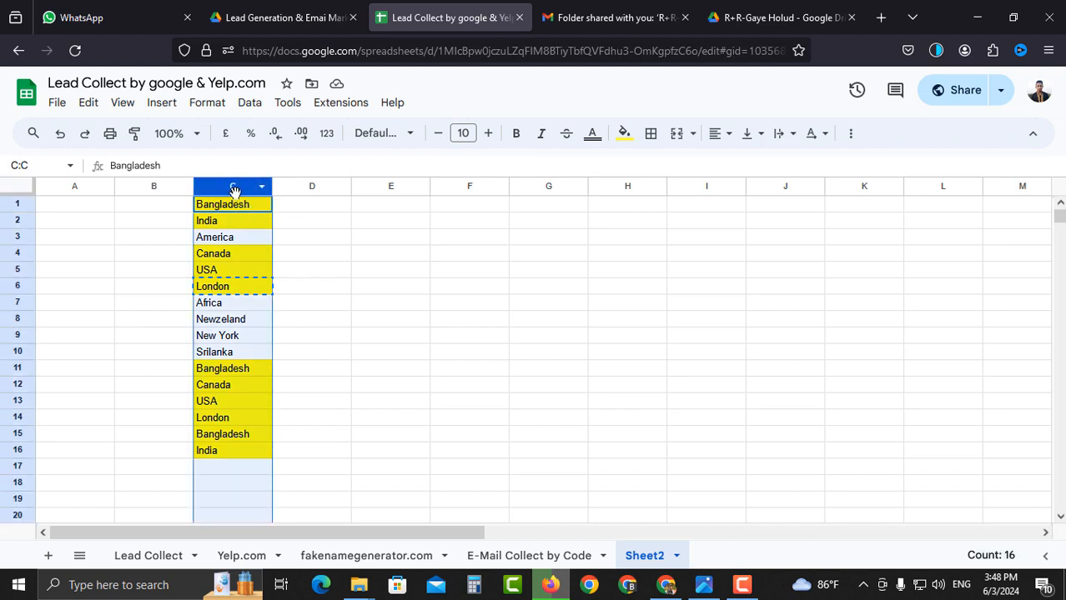
pyautogui.click(249, 102)
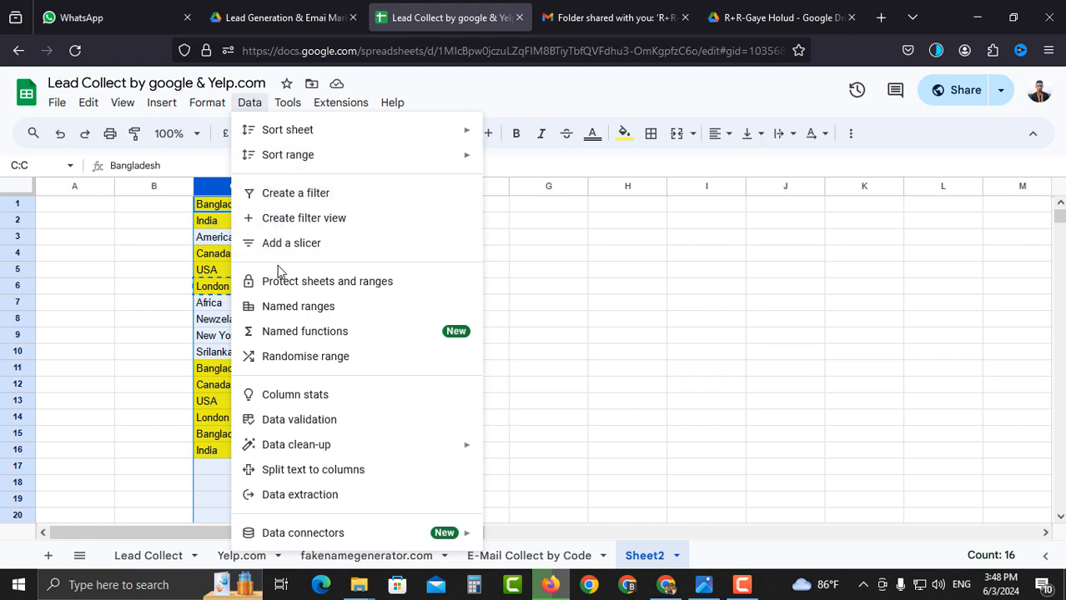
pyautogui.moveTo(291, 449)
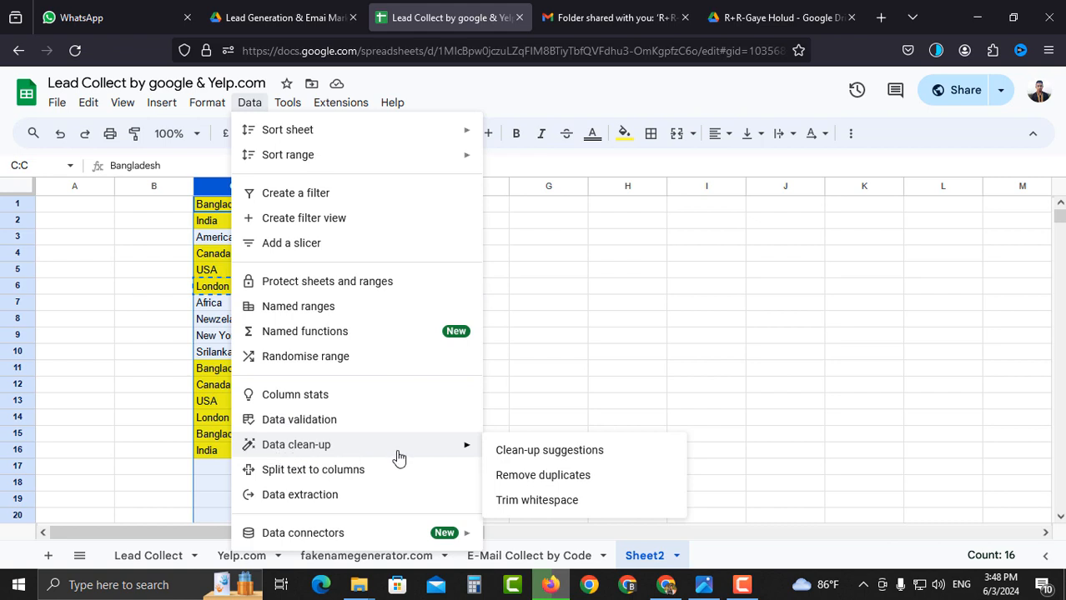
pyautogui.click(574, 475)
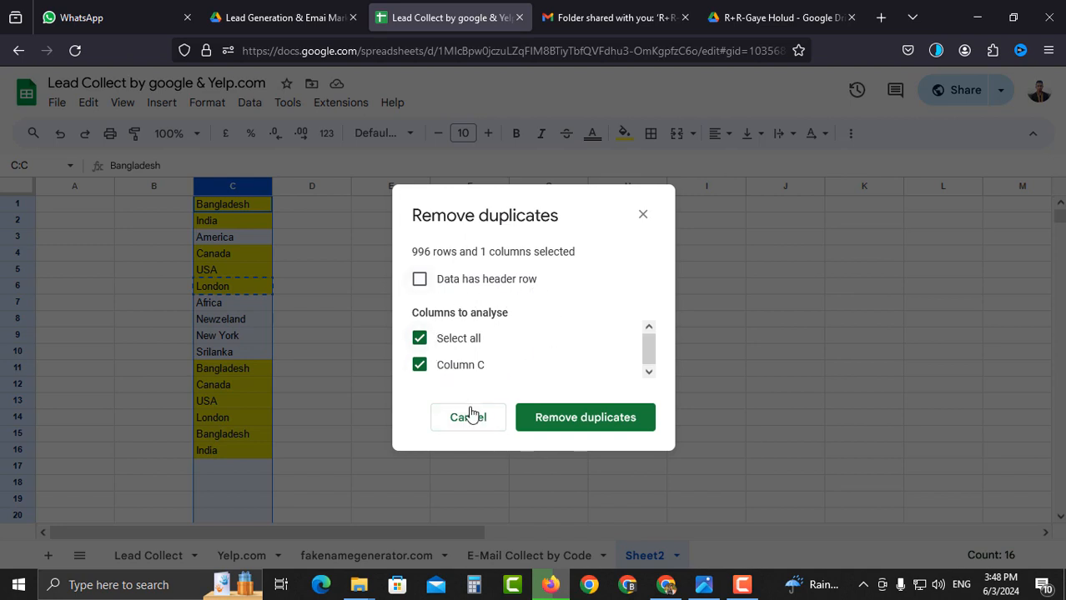
pyautogui.click(585, 418)
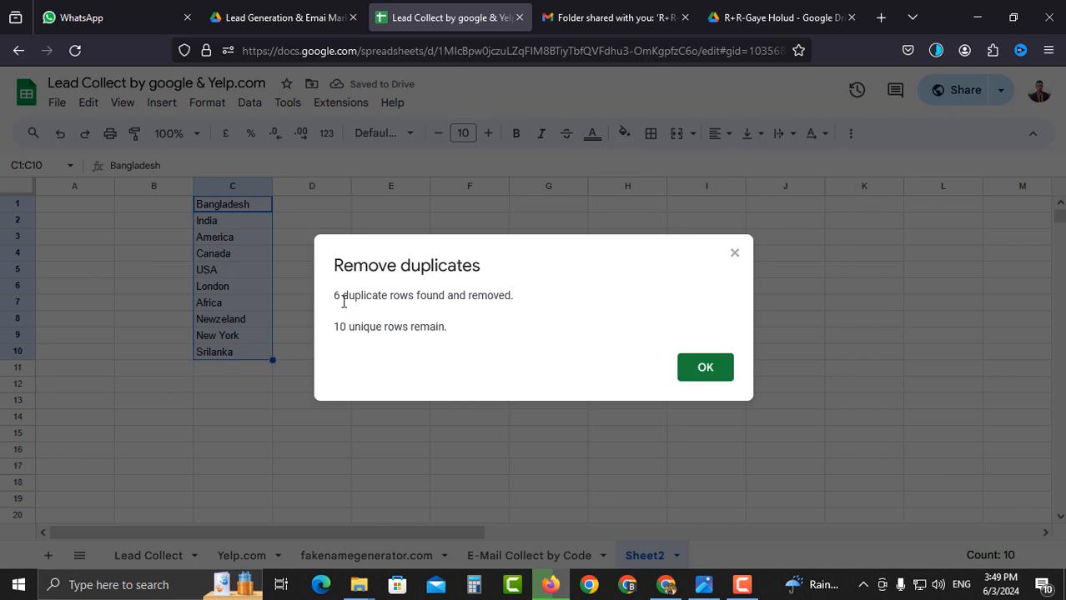
# Read the removed and remaining row counts in the duplicate-removal summary, dismiss it and select cell C1.
pyautogui.moveTo(338, 299); pyautogui.dragTo(519, 298)
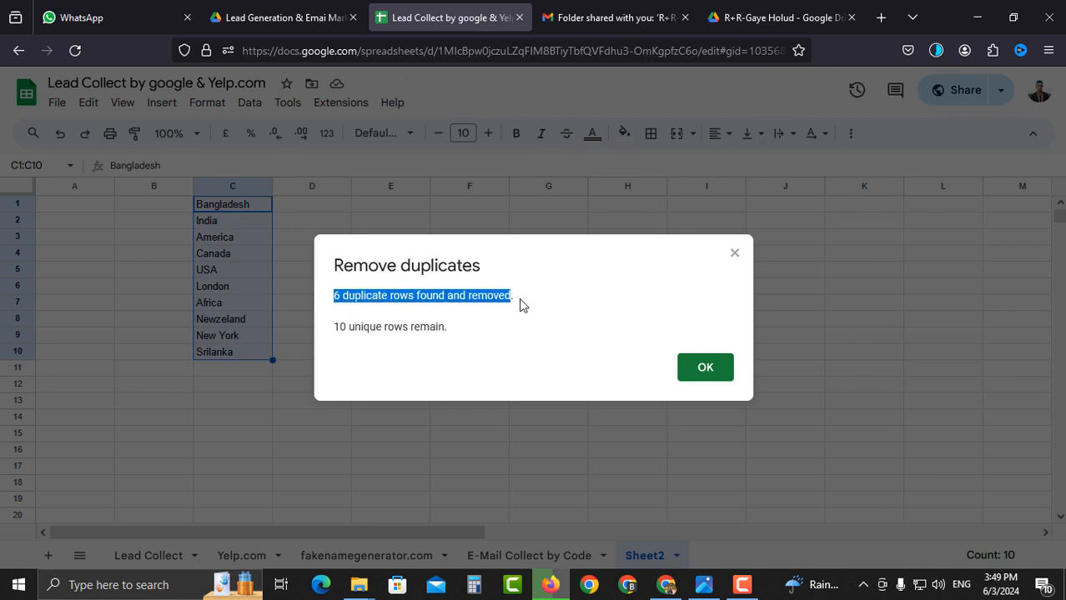
pyautogui.moveTo(335, 327); pyautogui.dragTo(456, 336)
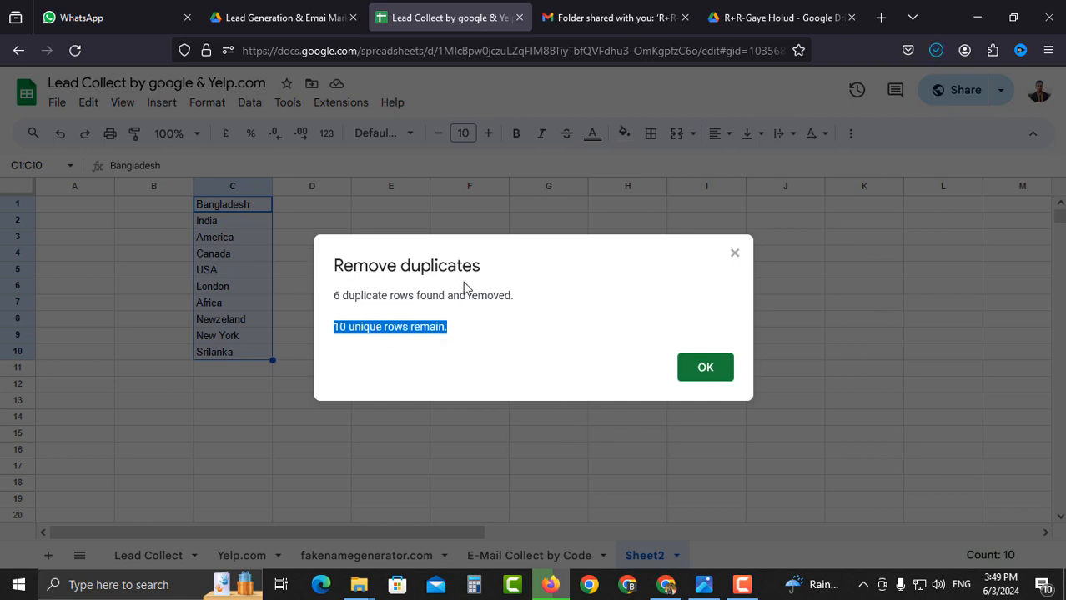
pyautogui.click(705, 372)
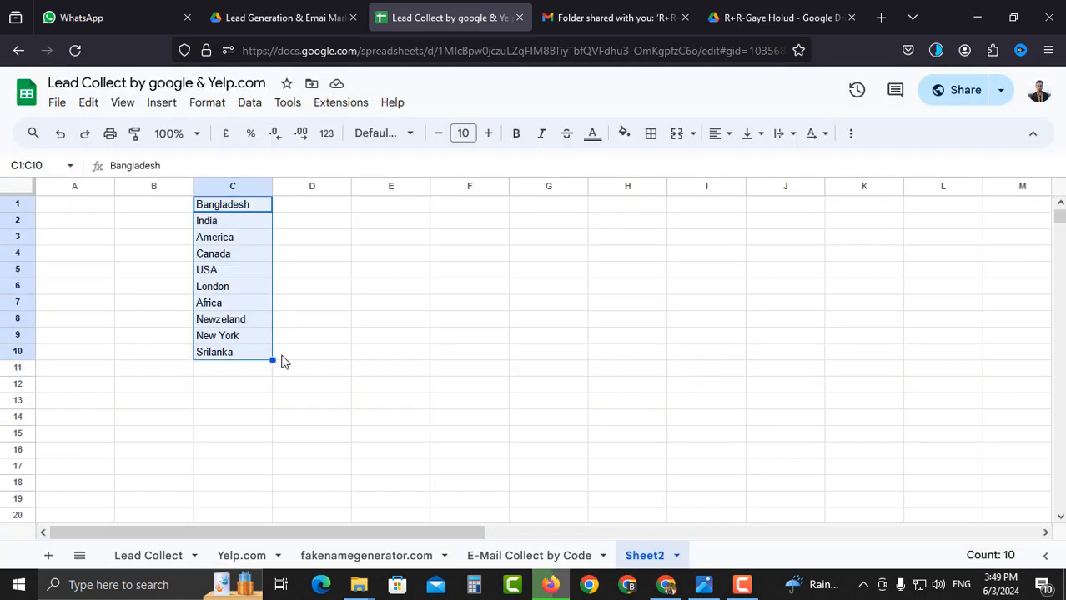
pyautogui.click(299, 203)
pyautogui.click(254, 206)
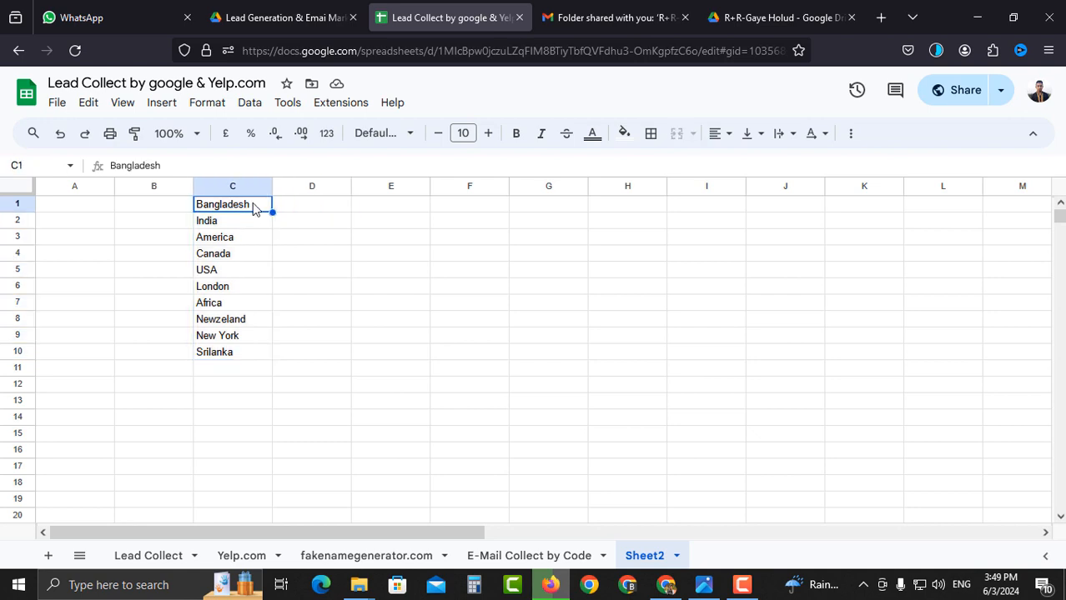